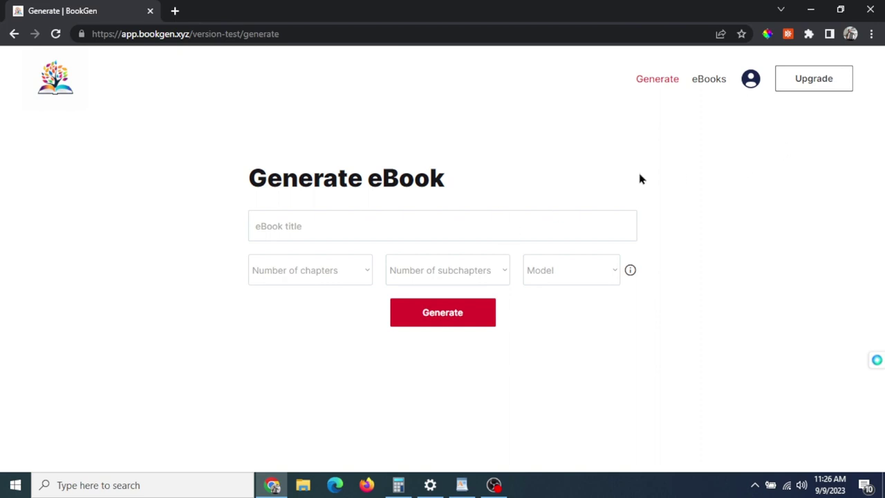
Review the Standard and Premium upgrade packages and return to the eBook generation page
click(807, 81)
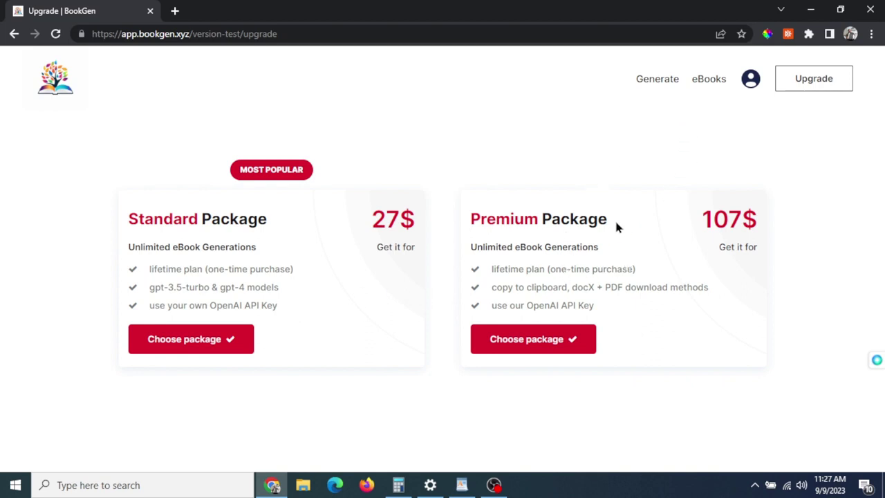
click(655, 79)
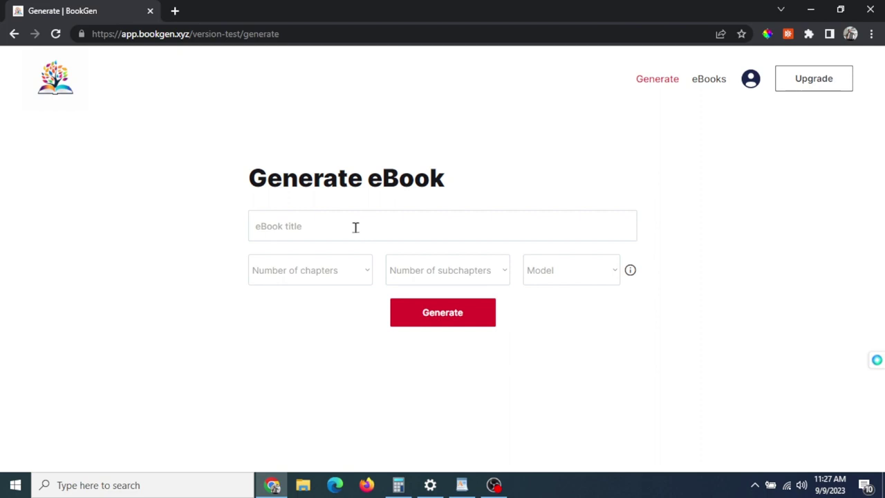
Enter "How To Make Gourmet Coffee From Home" as the title of the new eBook
click(366, 226)
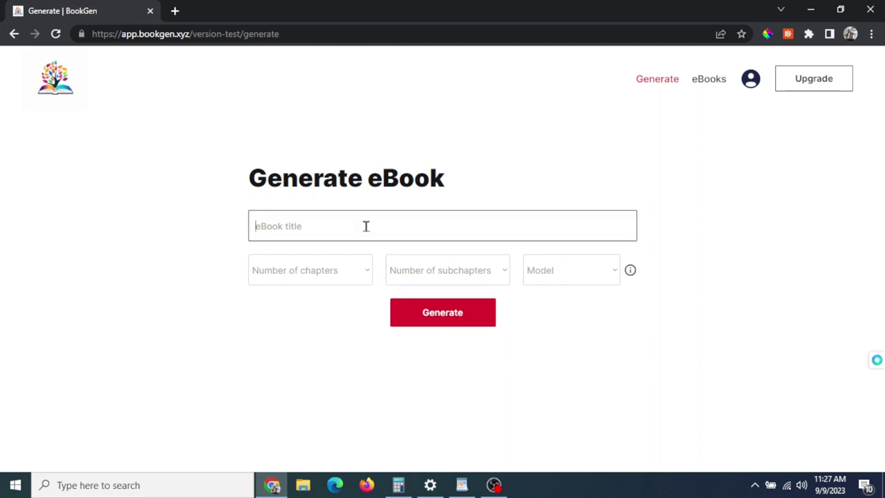
text(How To Make Gourmet Coffee From Home)
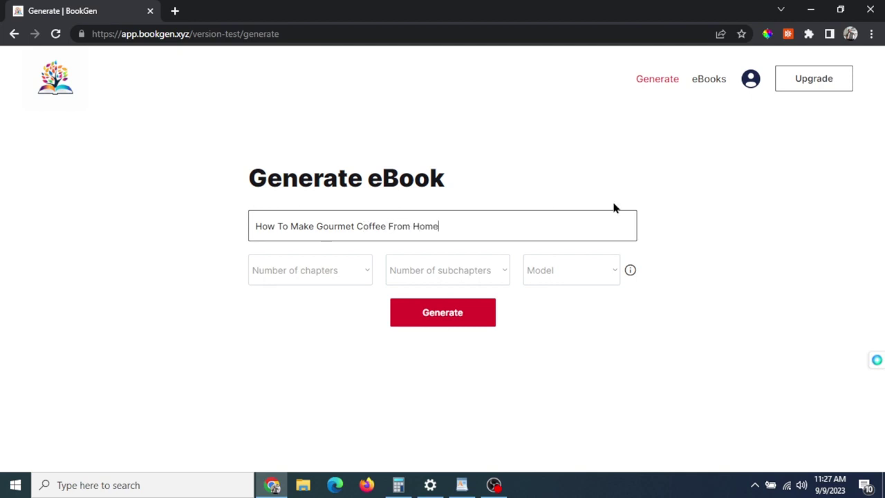
click(675, 221)
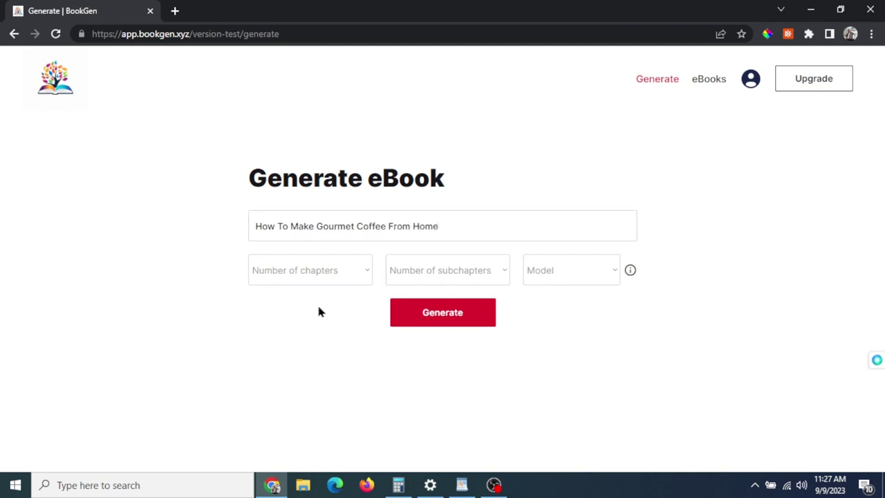
Set the eBook to 5 chapters with 4 subchapters each
click(329, 280)
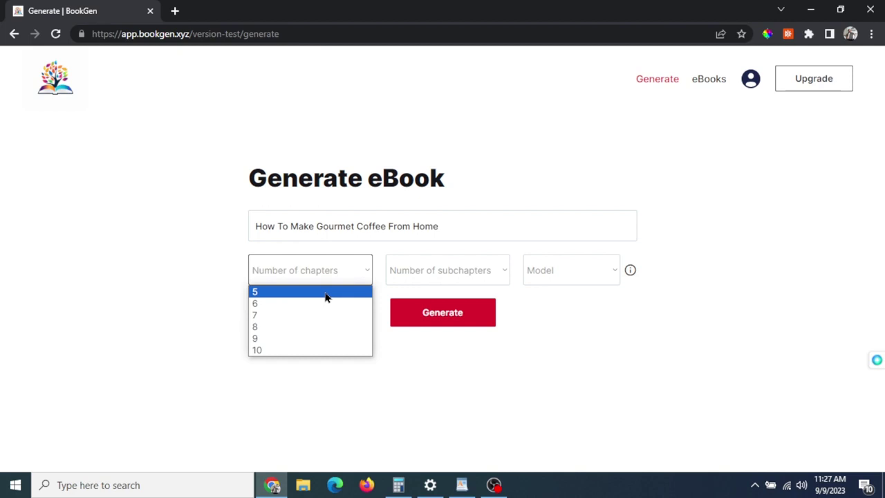
click(324, 293)
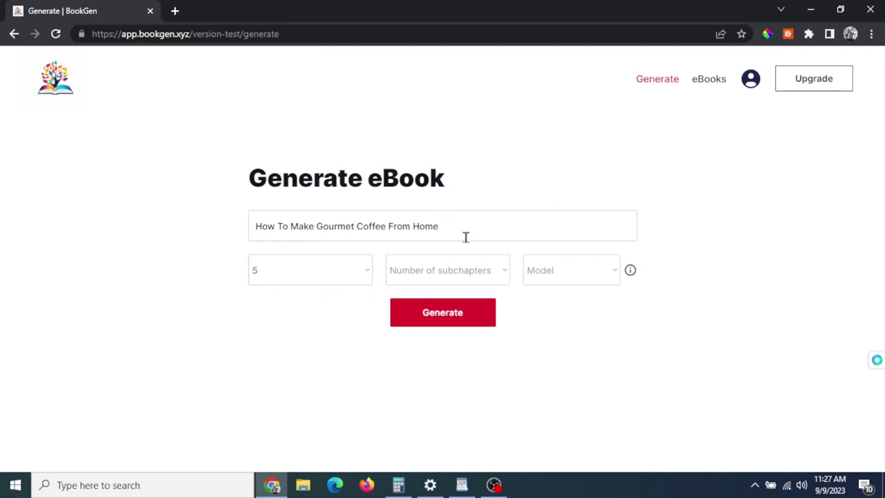
click(484, 271)
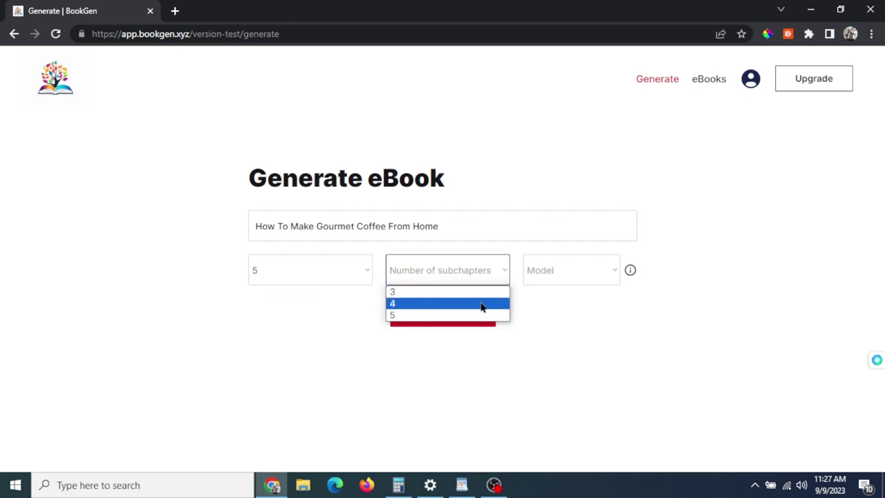
click(484, 305)
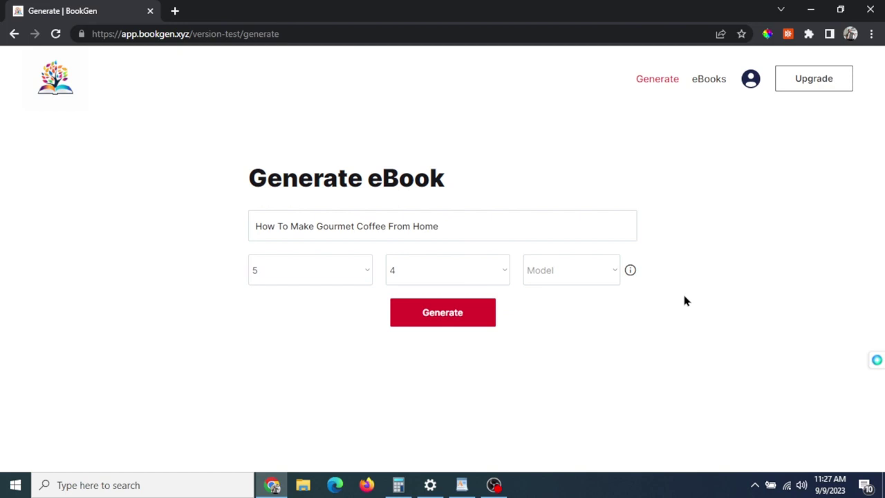
Choose the gpt-4 model, start generating the eBook and acknowledge the creation notice
mouse_move(630, 271)
click(551, 275)
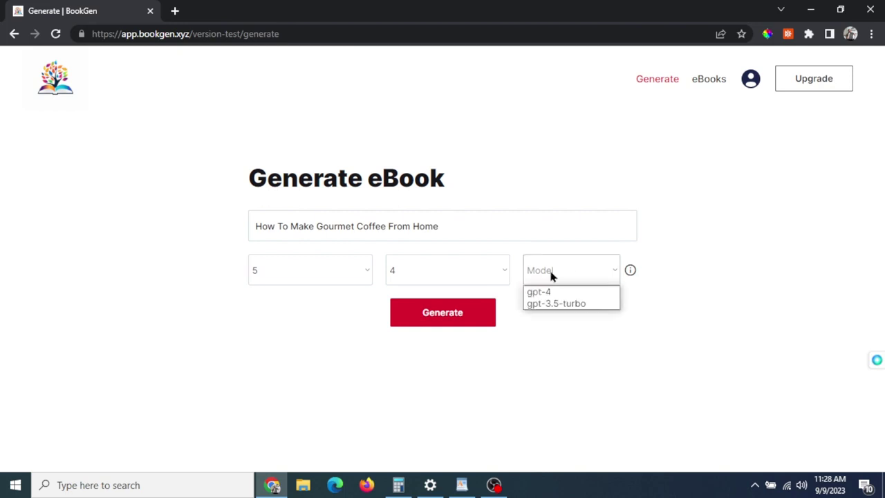
click(582, 293)
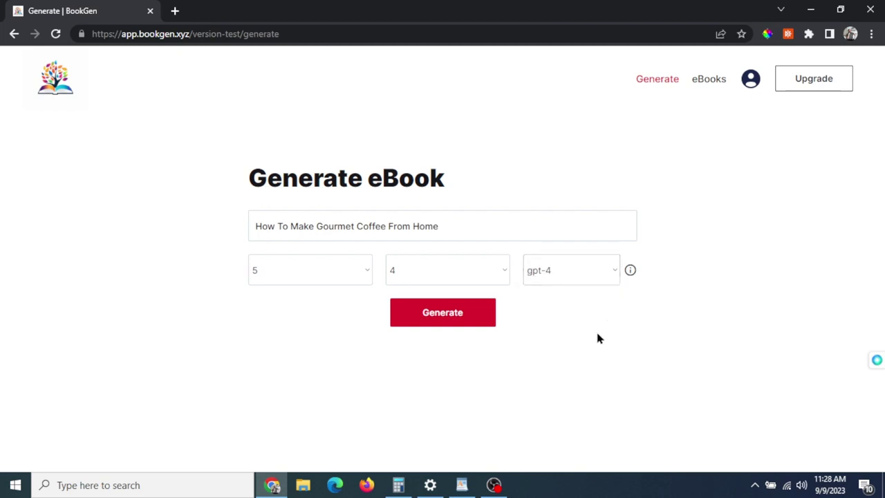
click(464, 318)
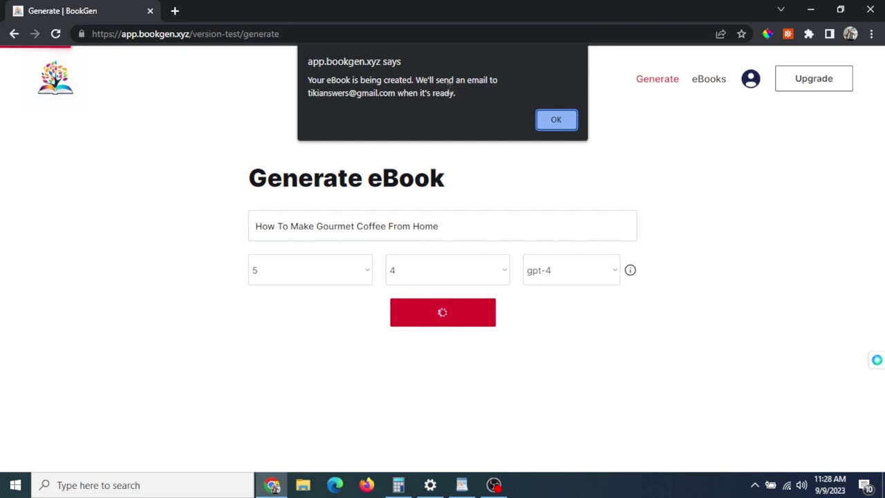
click(558, 119)
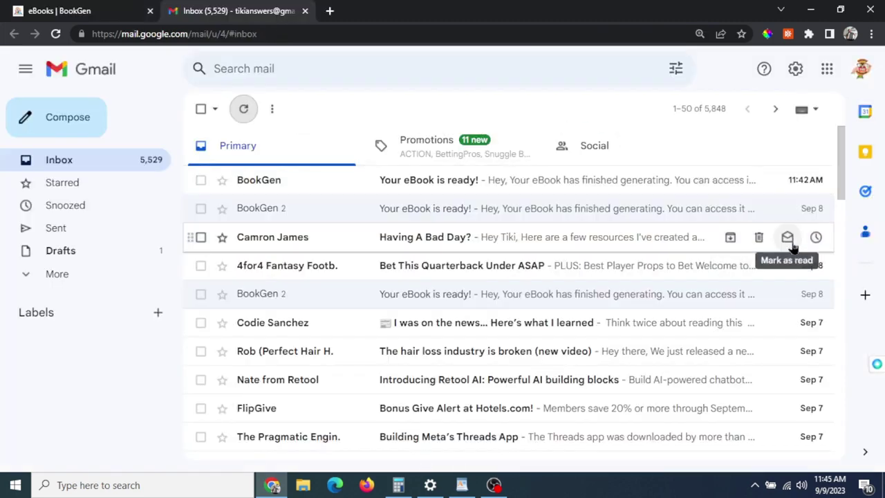
Read BookGen's newest "Your eBook is ready!" email in Gmail and open the gourmet coffee eBook for editing from the BookGen eBooks list
click(341, 186)
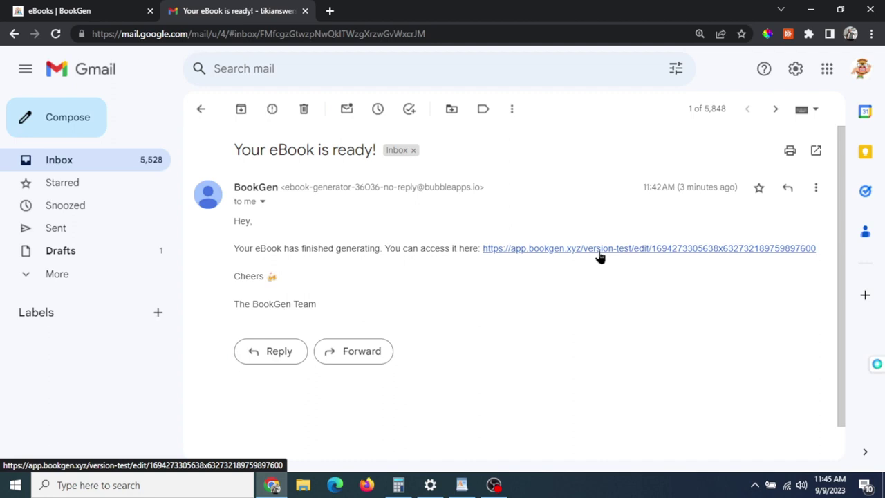
click(57, 8)
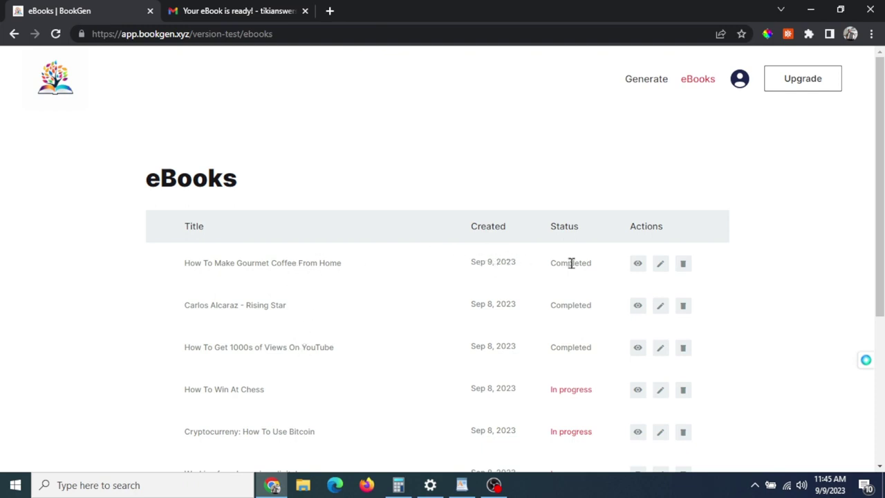
click(661, 267)
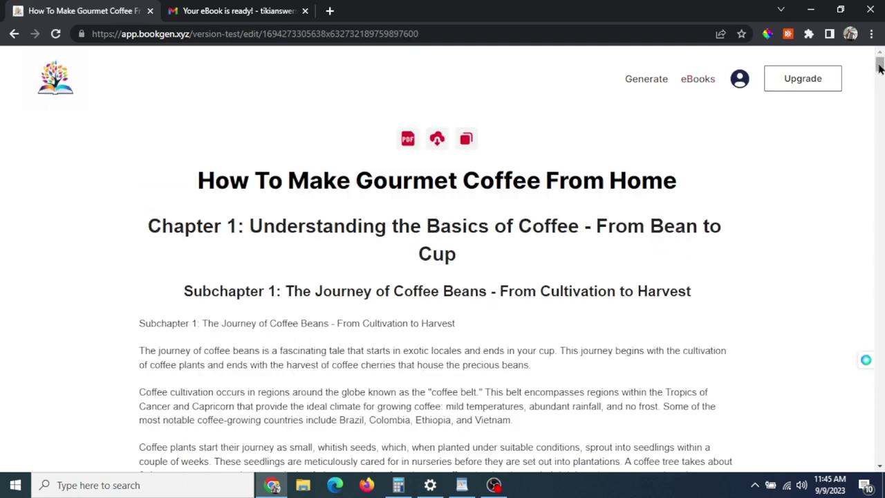
Examine the generated chapters and subchapters of the gourmet coffee eBook and return to its beginning
scroll(881, 66, down, 2)
scroll(880, 65, up, 1)
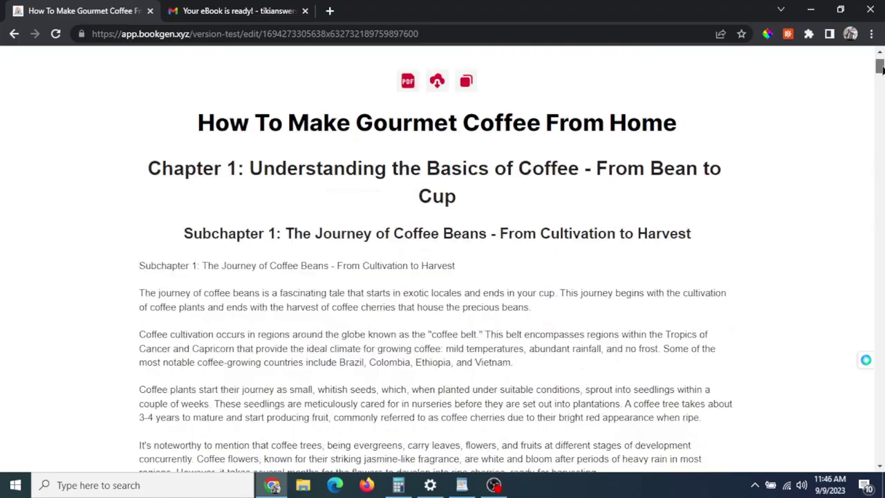
scroll(880, 66, up, 1)
scroll(881, 66, down, 6)
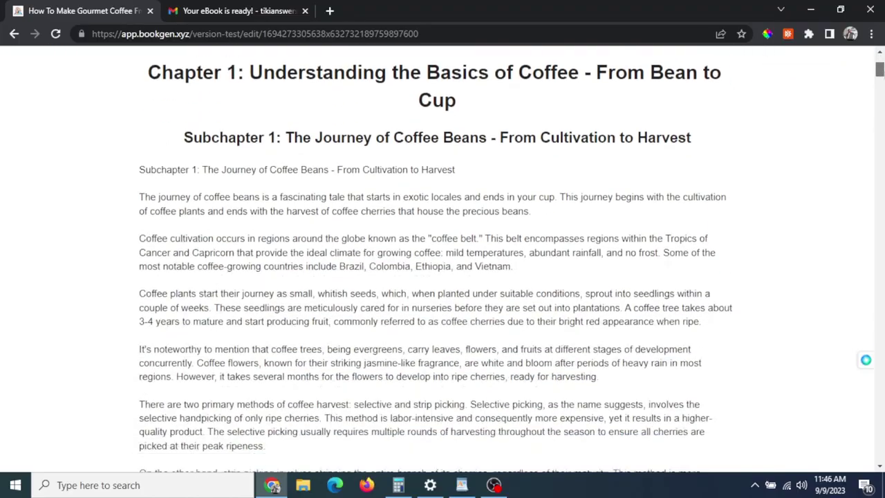
scroll(442, 256, down, 20)
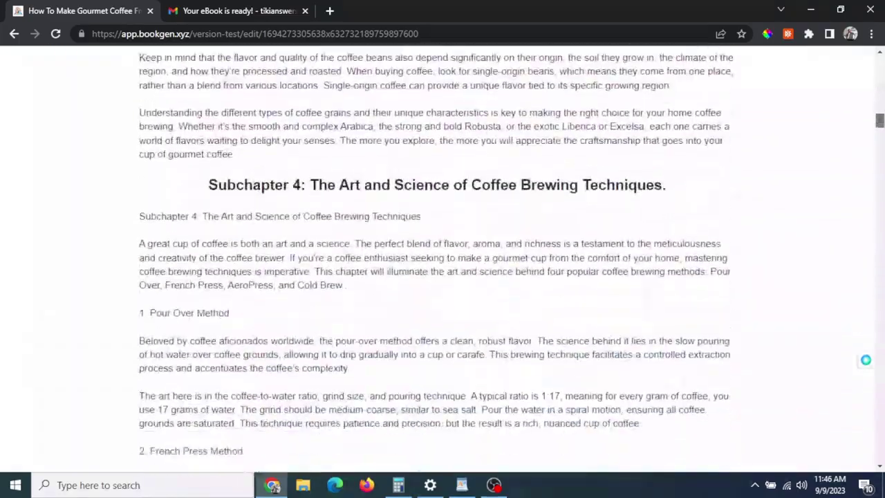
scroll(442, 255, down, 5)
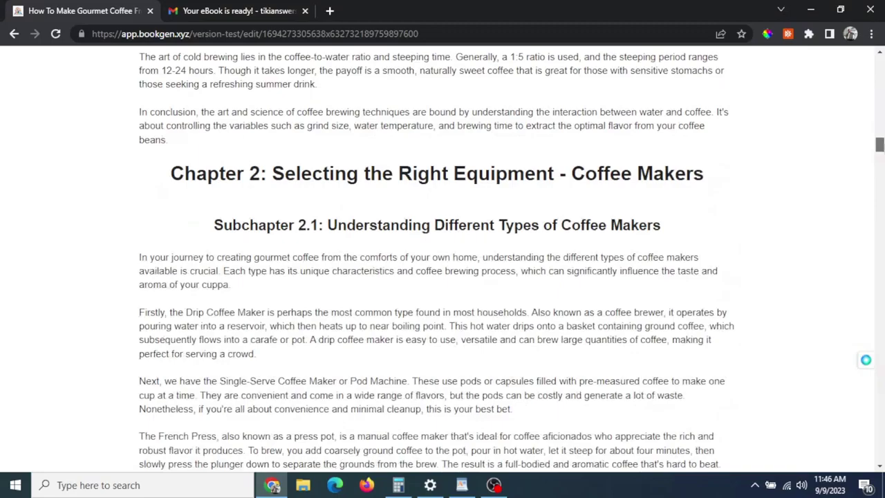
scroll(443, 256, down, 20)
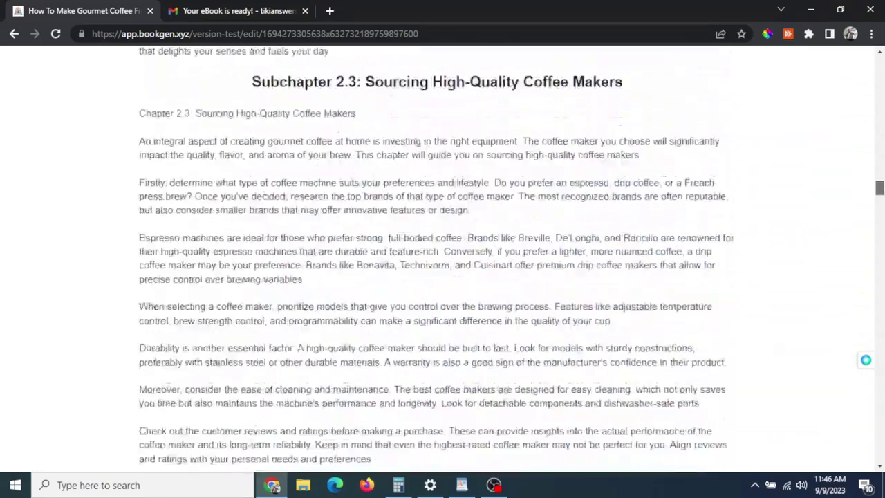
scroll(442, 256, down, 15)
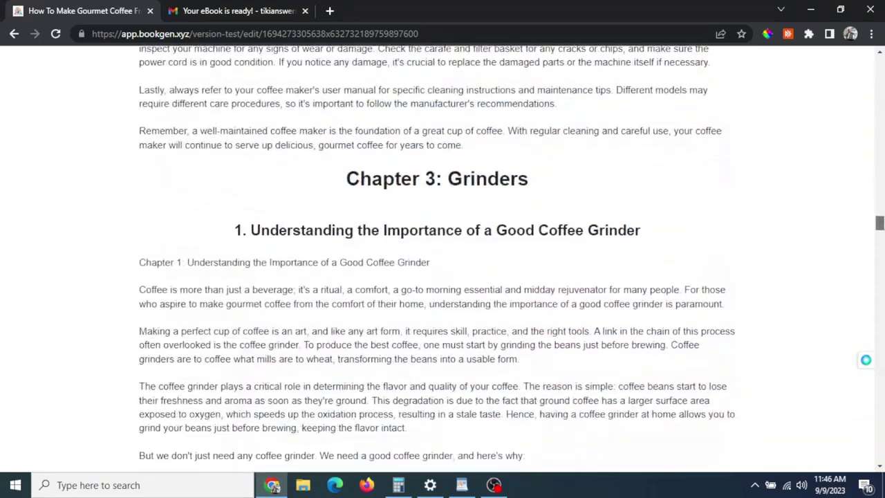
scroll(443, 255, down, 15)
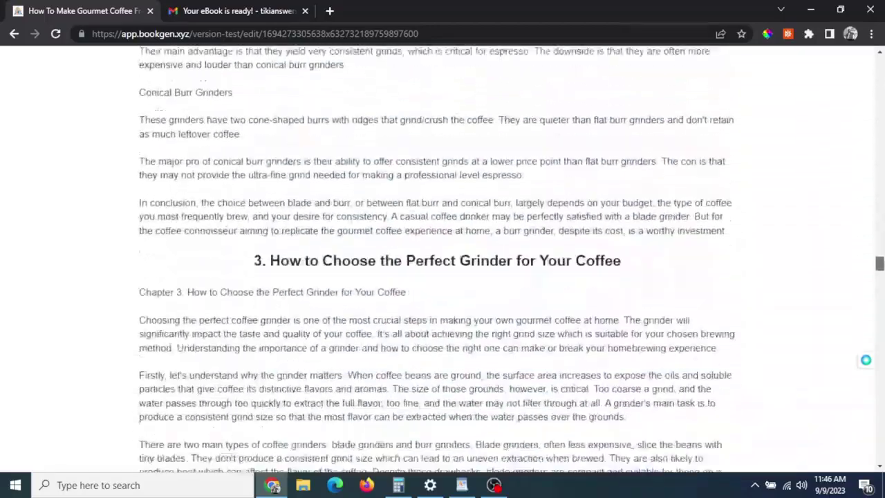
scroll(442, 256, down, 15)
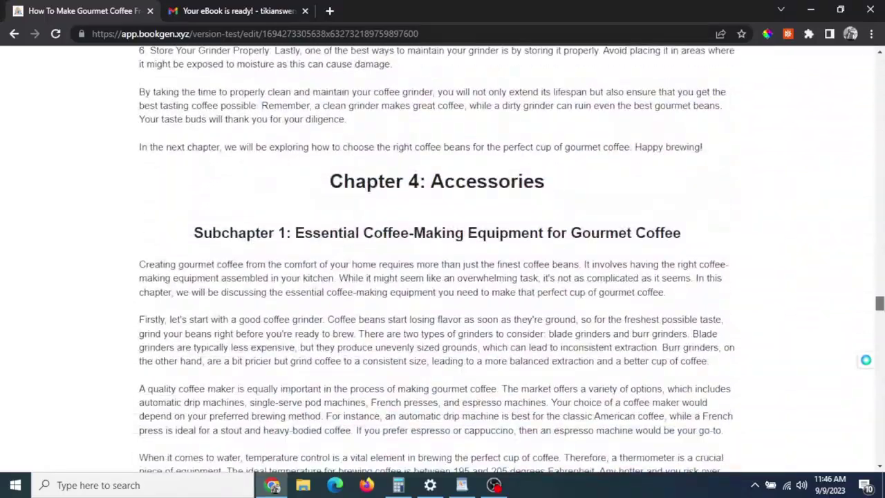
scroll(442, 256, down, 15)
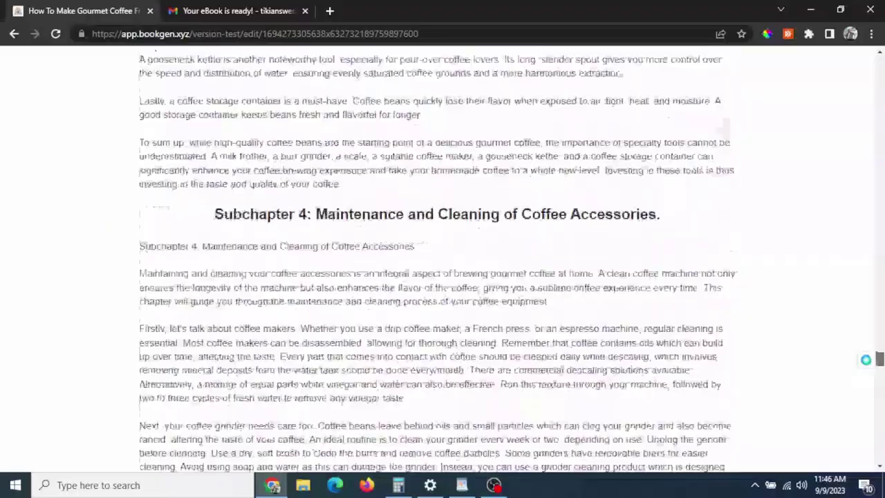
drag(880, 358, 877, 63)
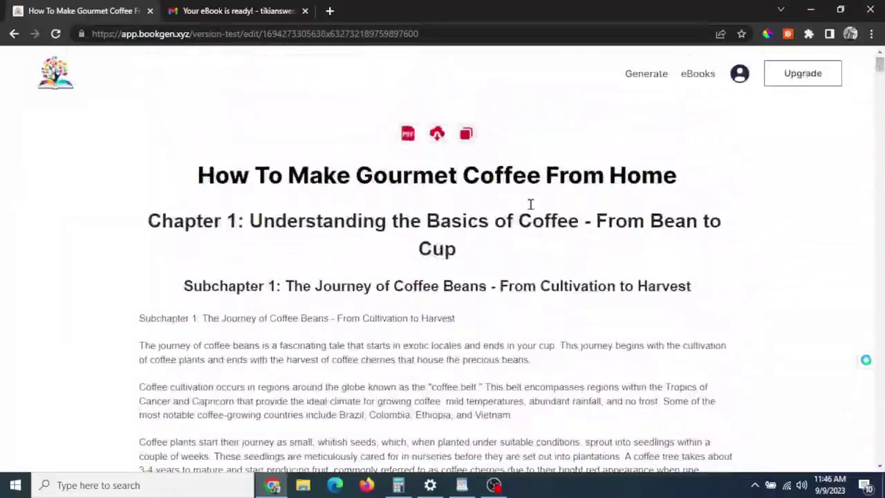
Remove the "Subchapter 1:" prefix from the first subchapter heading, "The Journey of Coffee Beans - From Cultivation to Harvest"
scroll(530, 204, down, 1)
drag(284, 247, 182, 247)
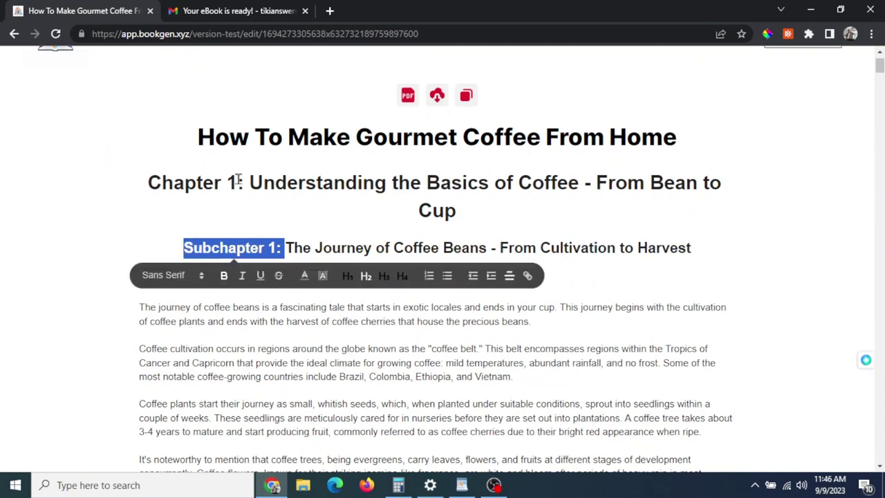
key(BackSpace)
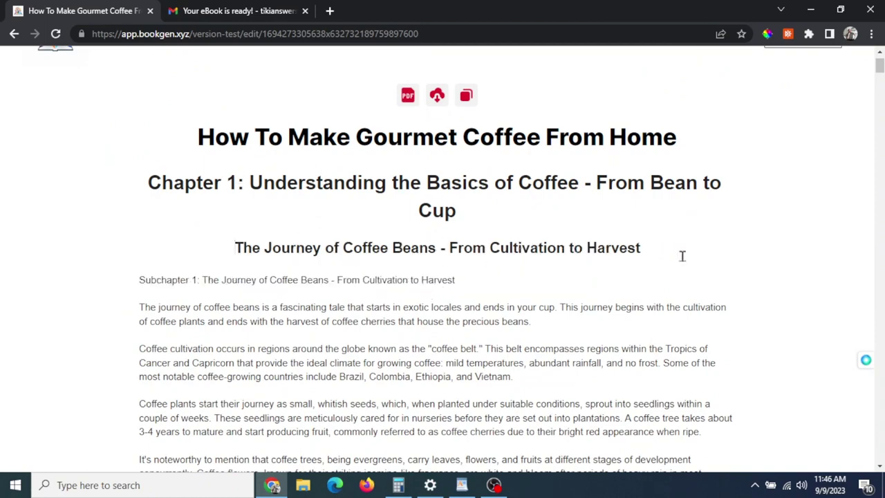
scroll(560, 296, down, 3)
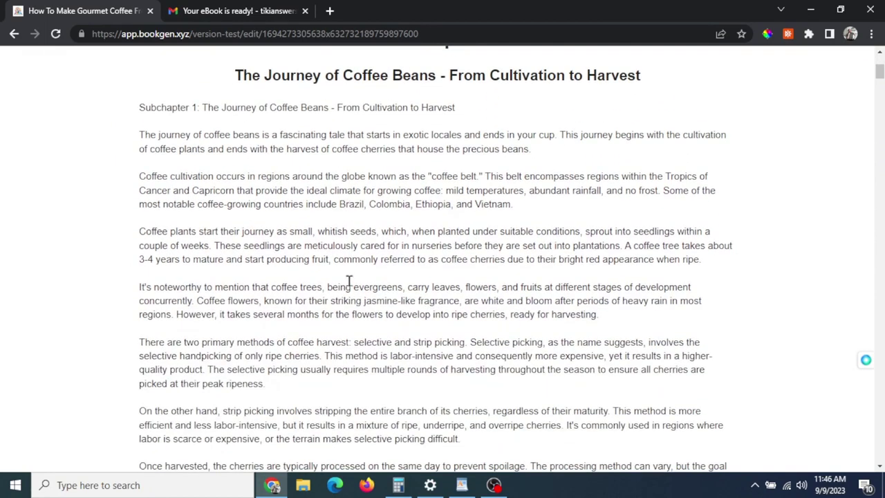
scroll(486, 301, up, 3)
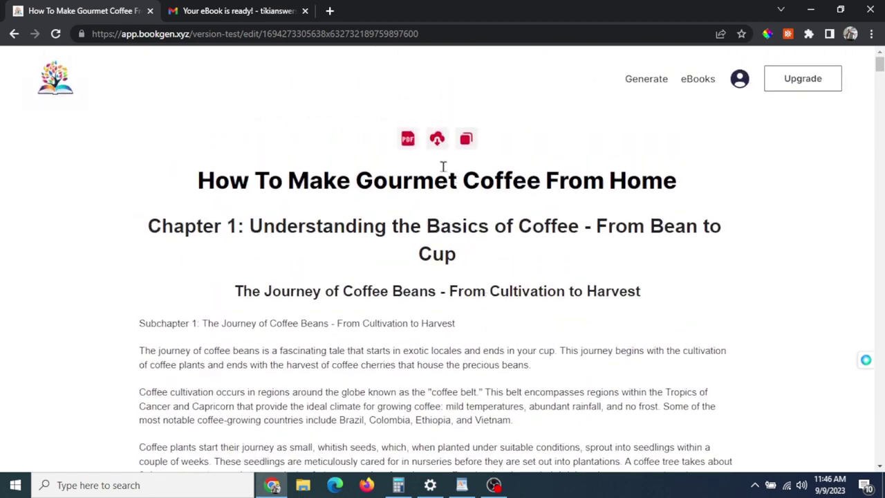